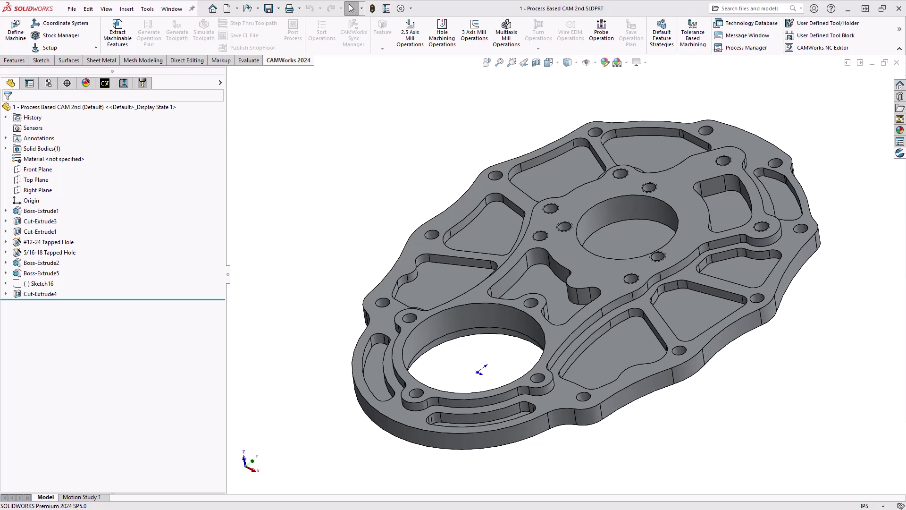
Step: Review the machine, stock manager and coordinate system entries in the CAMWorks feature tree
left_click(104, 86)
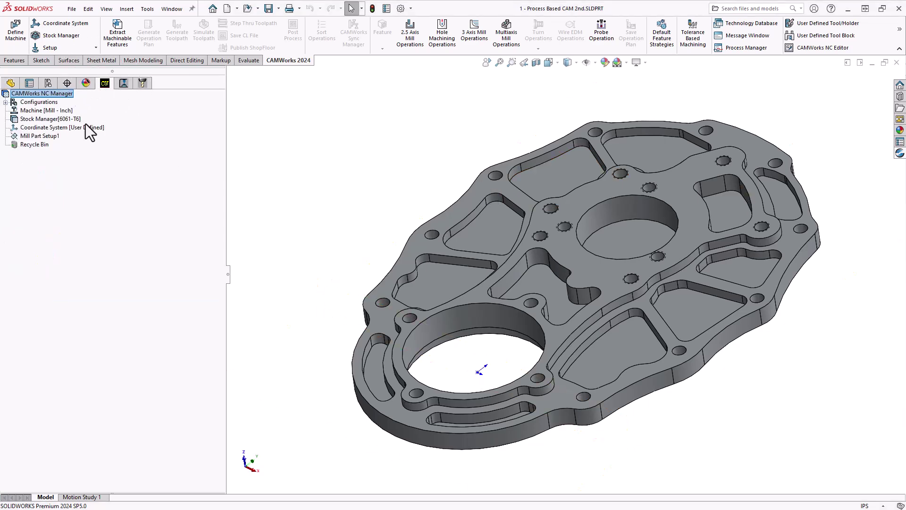
left_click(29, 110)
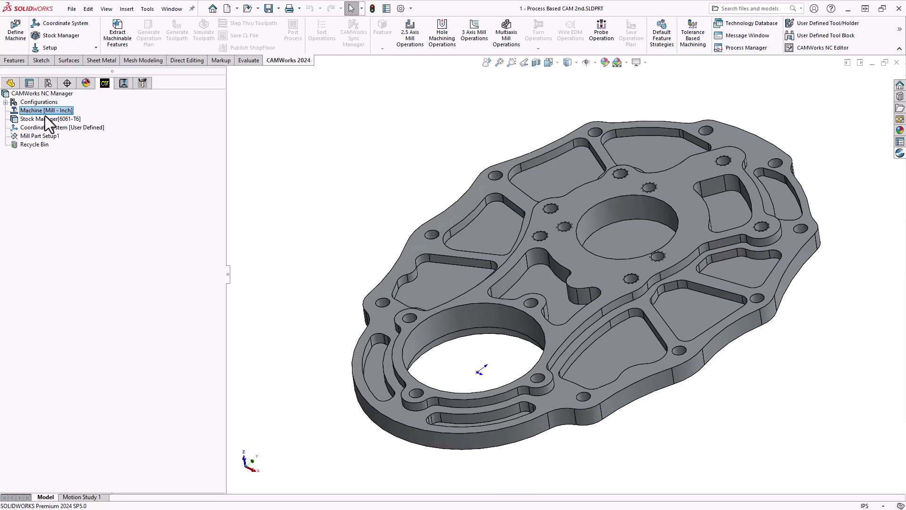
left_click(38, 121)
left_click(43, 129)
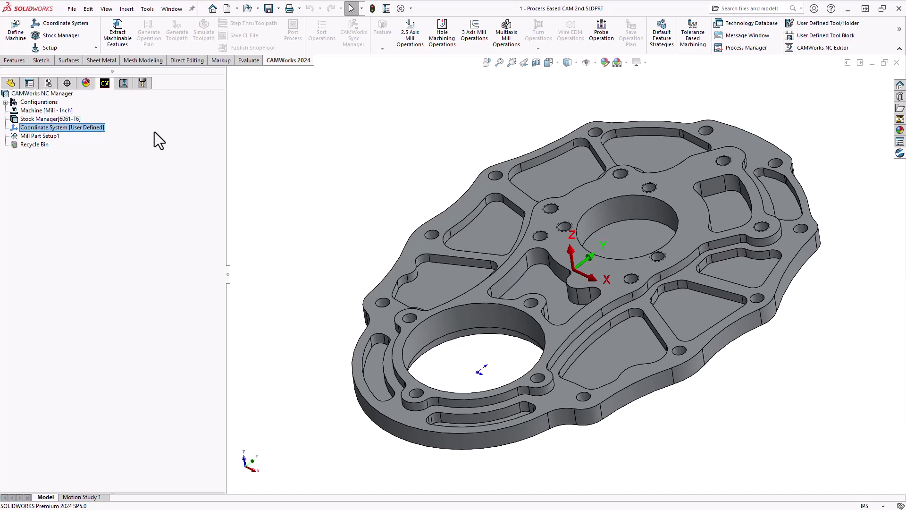
Step: Extract the machinable features and move Perimeter-Open Pocket1 to the end of Mill Part Setup1
left_click(117, 38)
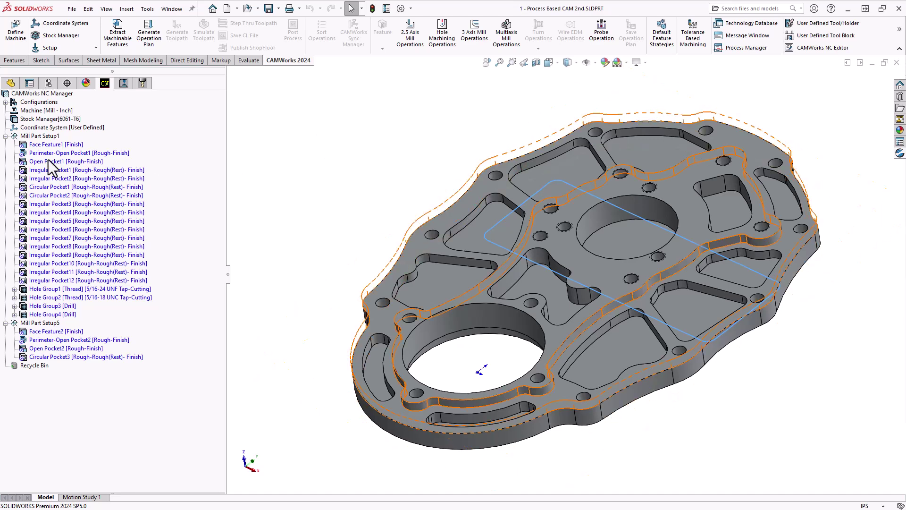
left_click(36, 272)
left_click_drag(32, 272, 32, 314)
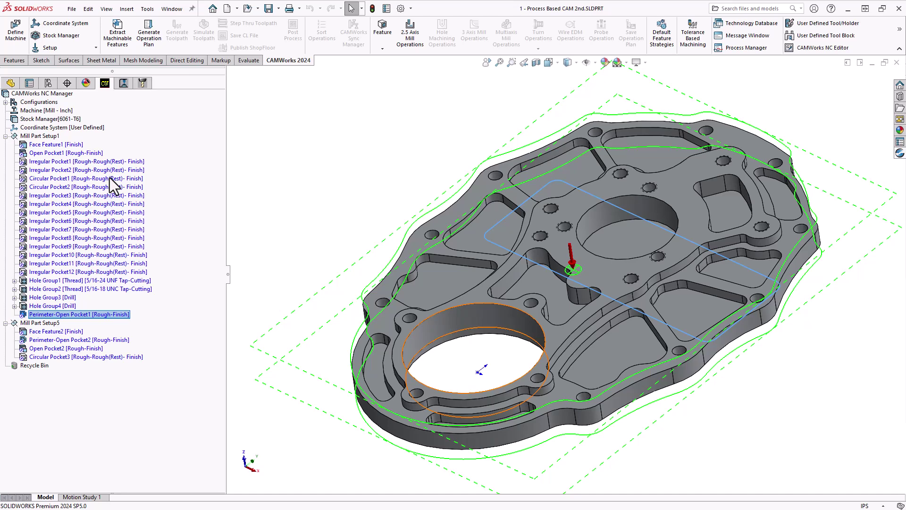
Step: Generate the operation plan for the extracted features and calculate toolpaths for all operations
left_click(151, 38)
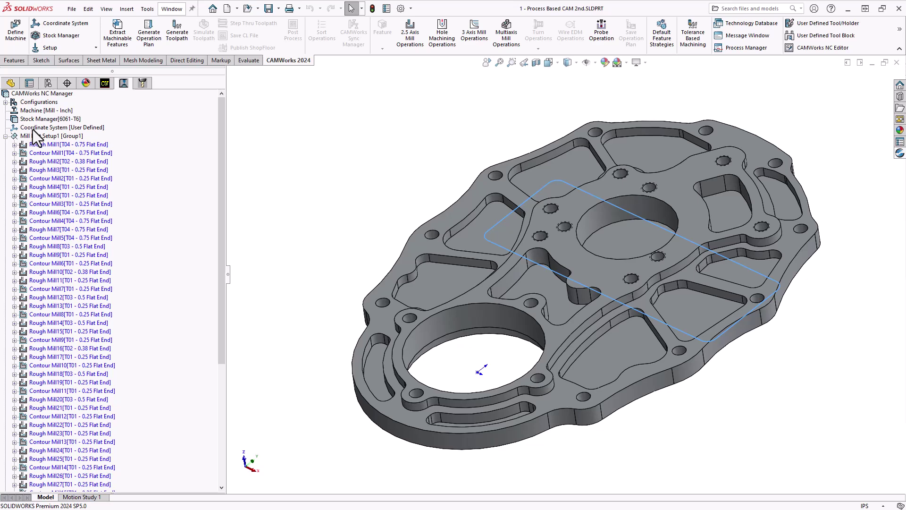
mouse_move(87, 150)
left_click(180, 34)
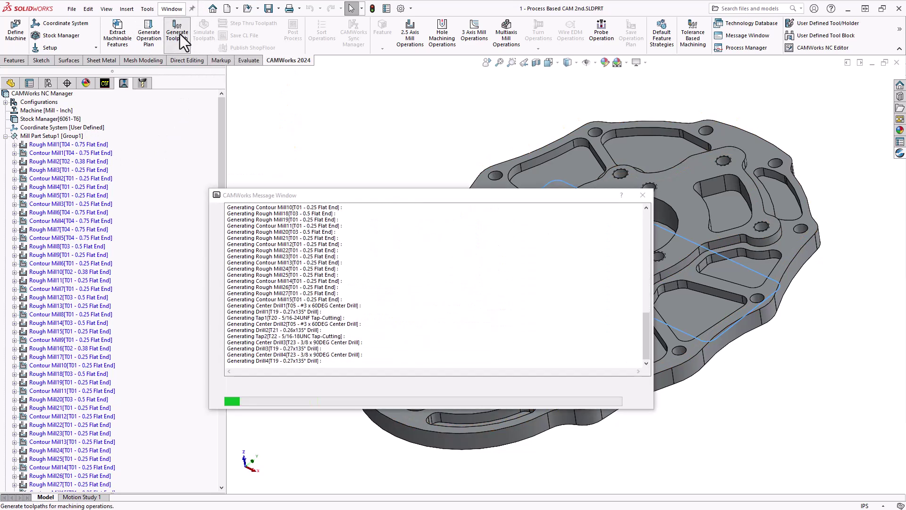
Step: Simulate the toolpaths through to the end, compare the machined stock with the design part, and close the simulation
left_click(204, 33)
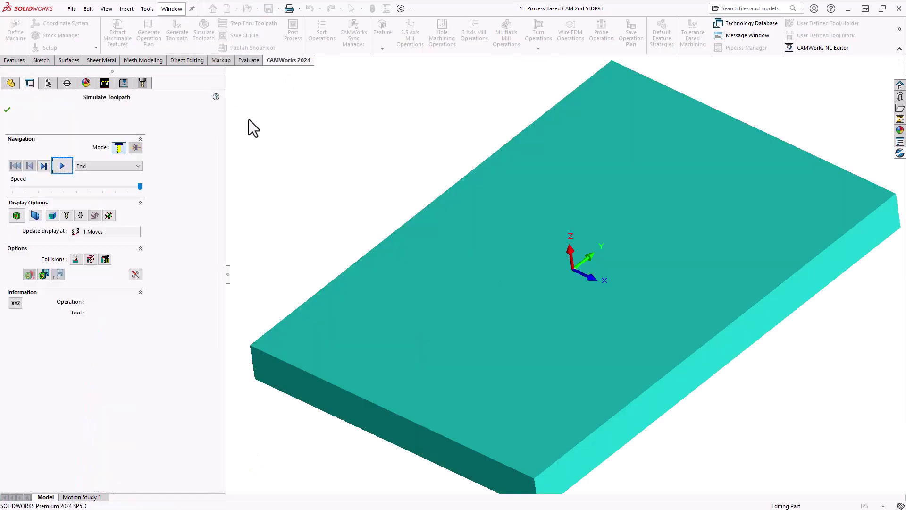
left_click(56, 170)
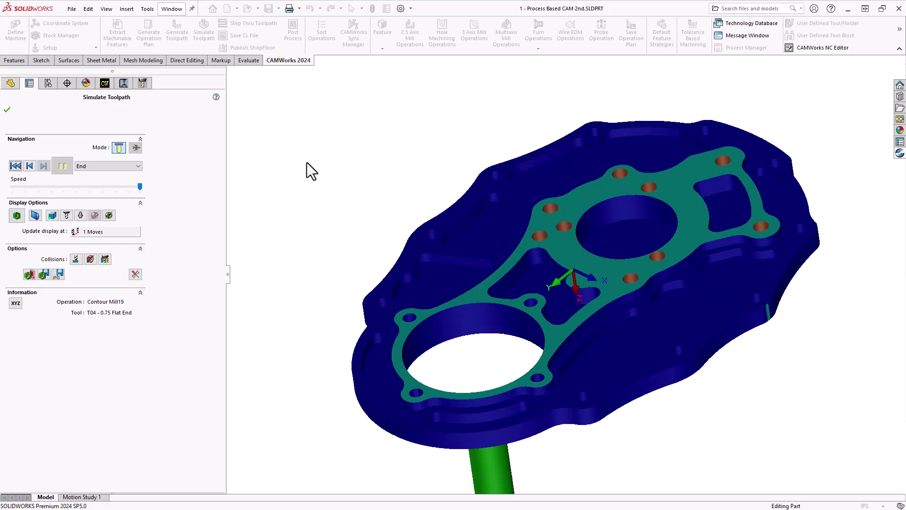
left_click(17, 215)
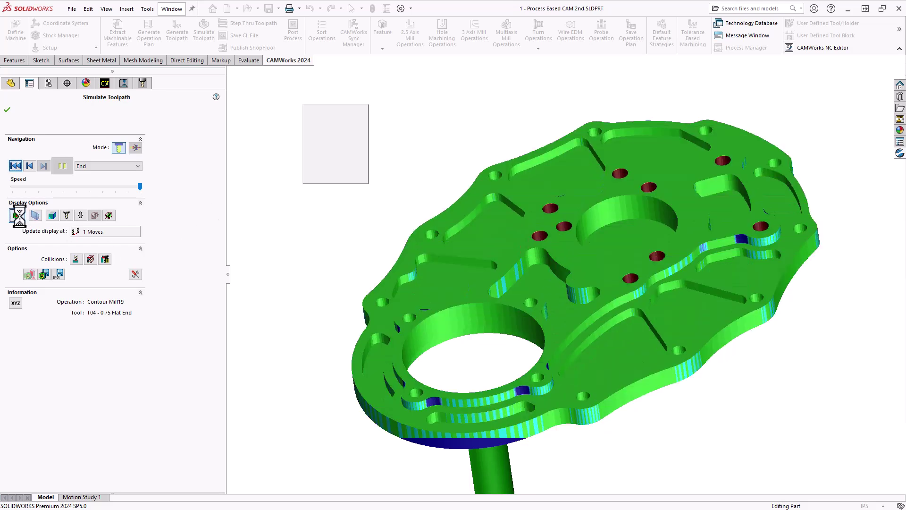
left_click(7, 109)
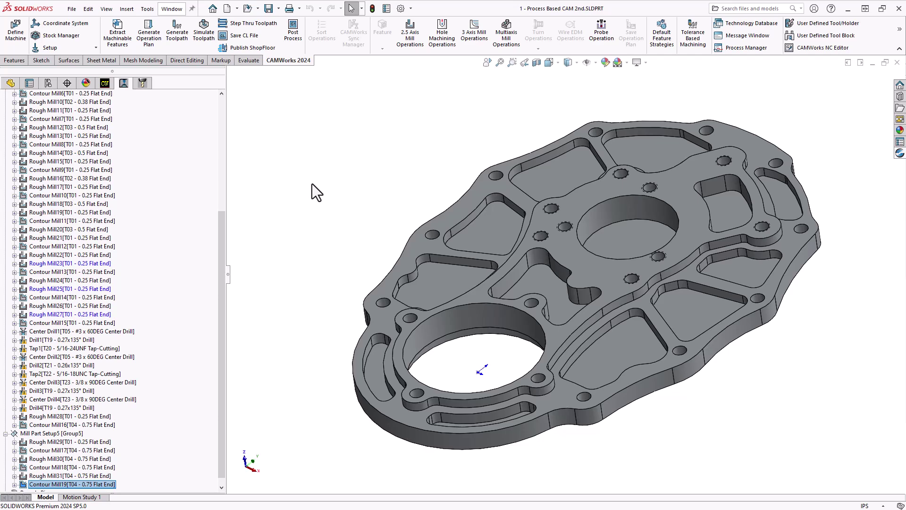
Step: Open the mill Features & Operations in the Technology Database and choose the Circular Pocket feature
left_click(736, 23)
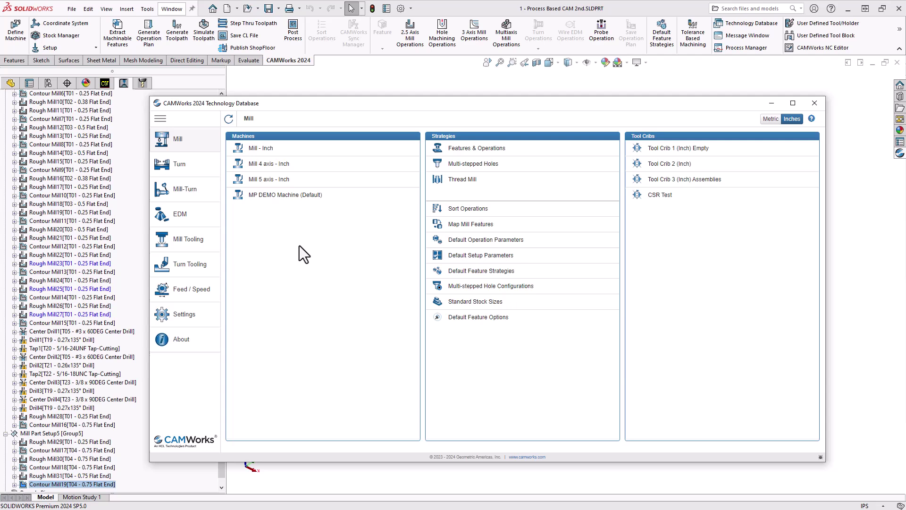
left_click(477, 149)
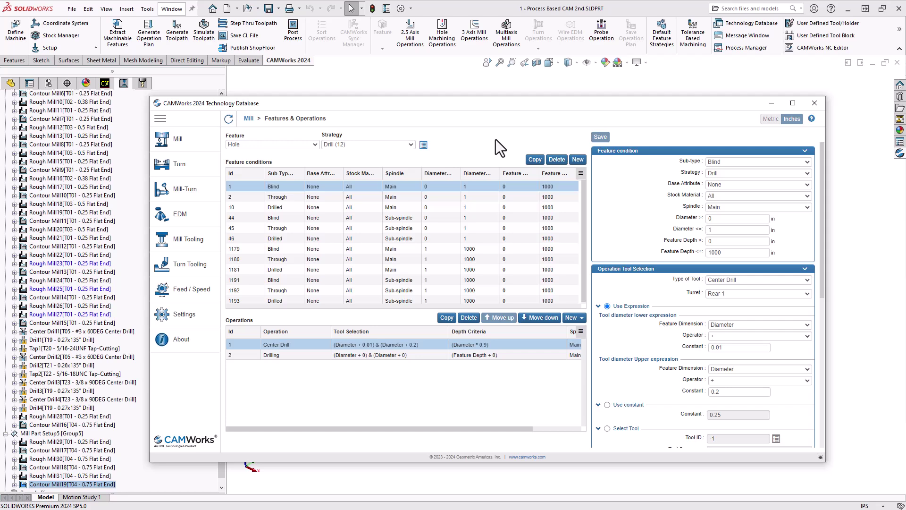
left_click(296, 144)
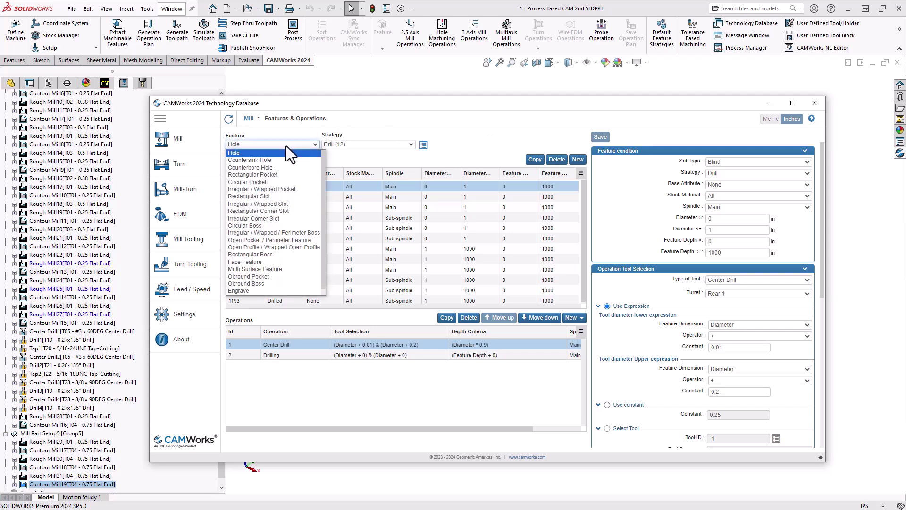
left_click(257, 183)
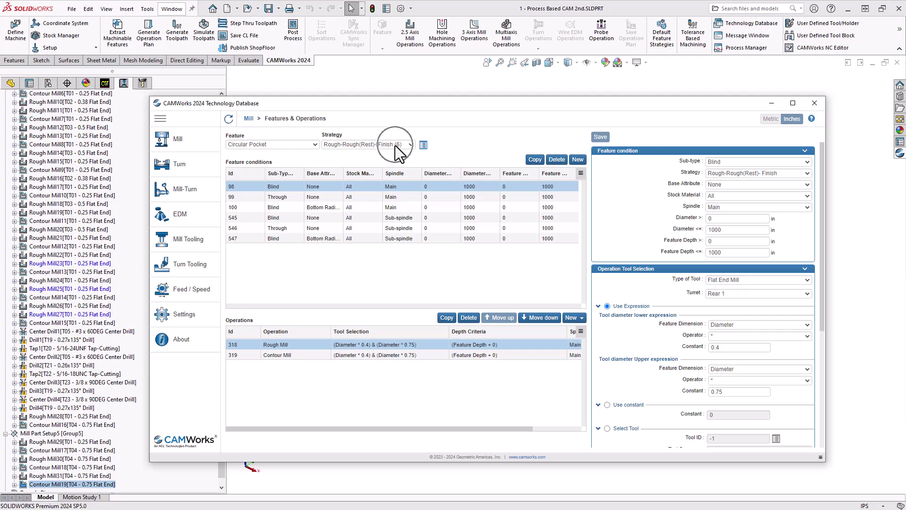
Step: Examine the circular pocket strategies and the sub-type, base attribute, stock material, spindle, diameter and depth conditions
left_click(423, 146)
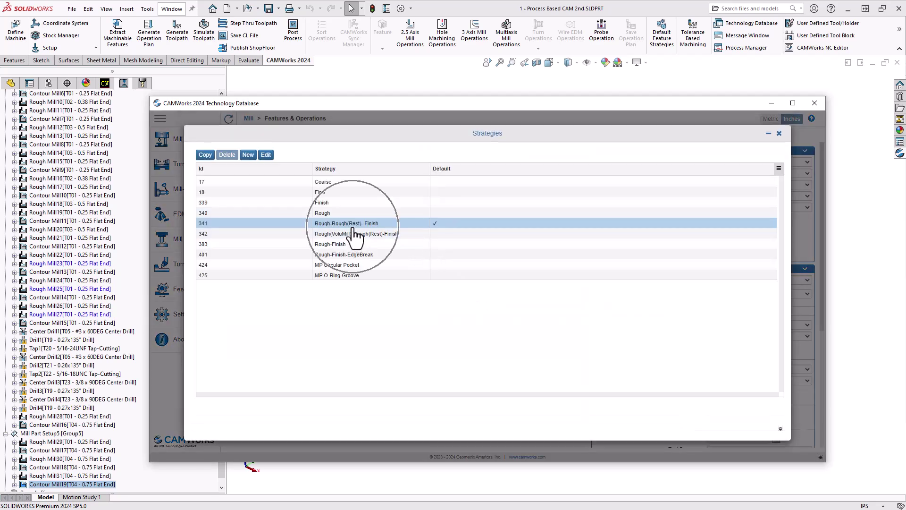
left_click(779, 134)
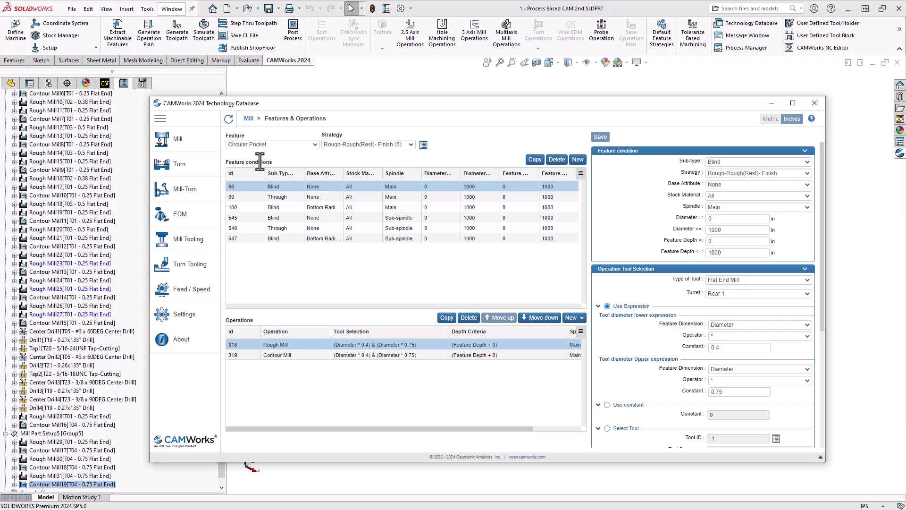
left_click(279, 196)
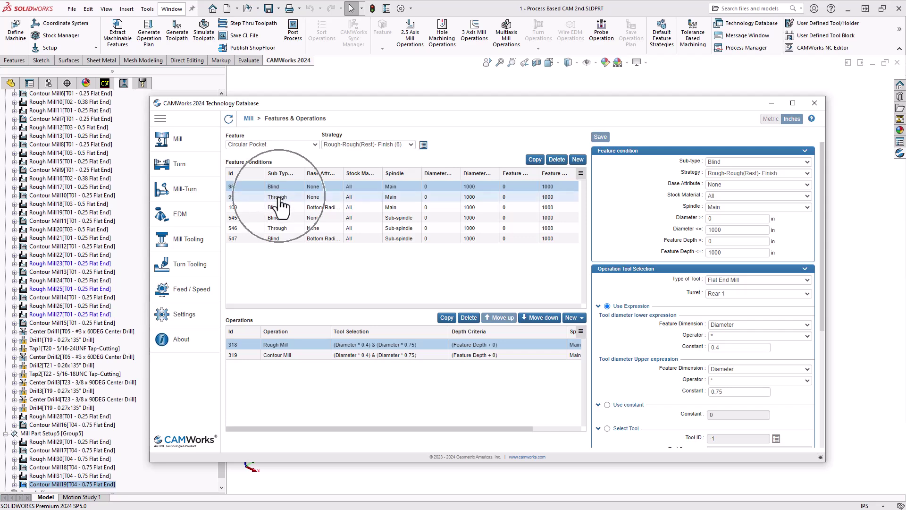
left_click(322, 208)
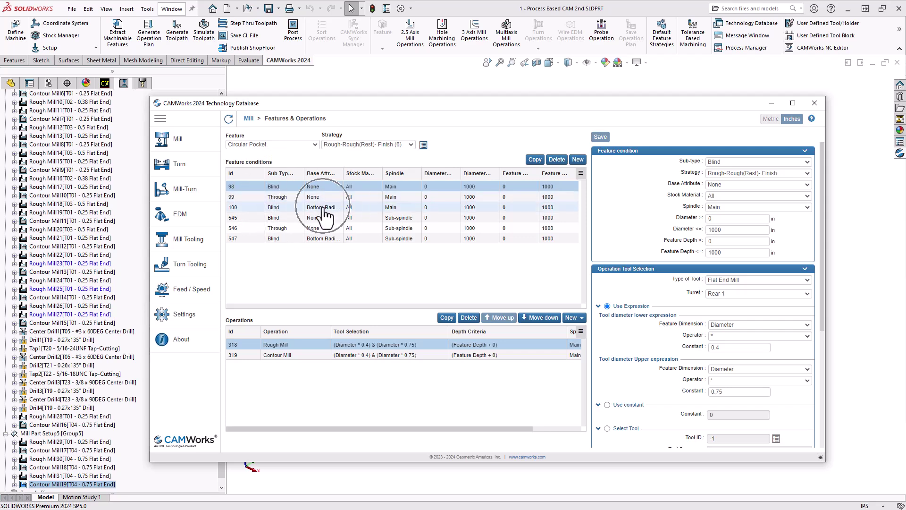
left_click(358, 186)
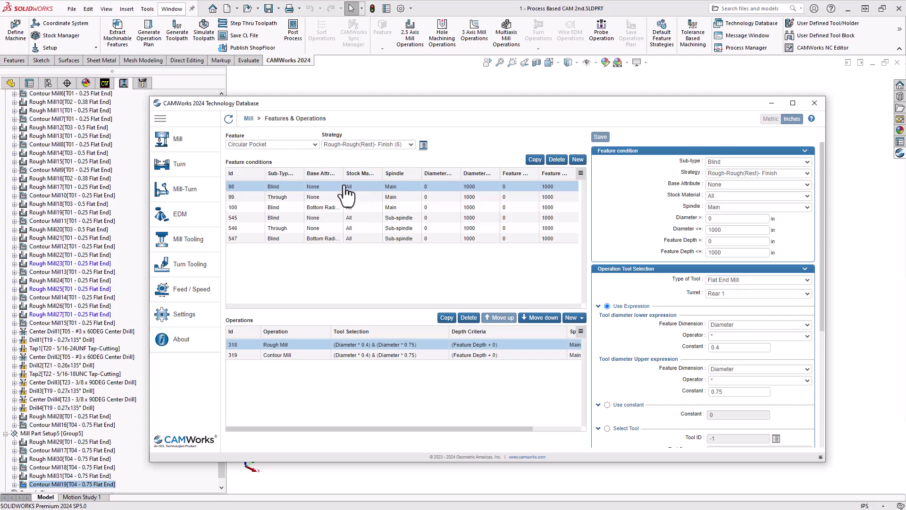
left_click(397, 227)
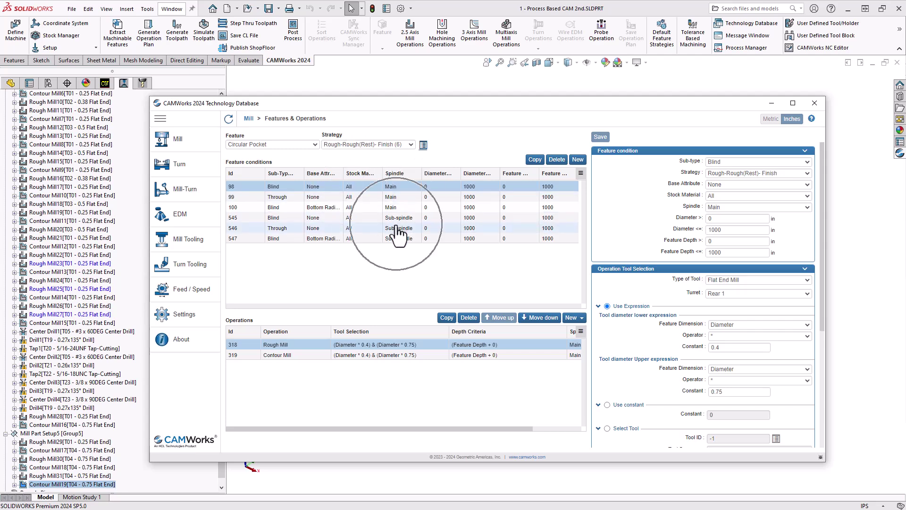
left_click(468, 181)
left_click(531, 177)
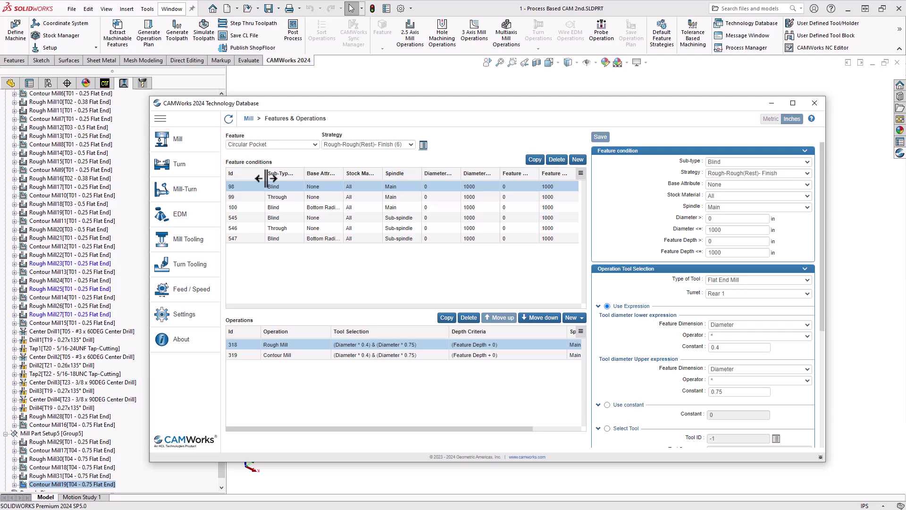
Step: Add a Contour Mill operation to the Through, main-spindle condition of the circular pocket's Rough-Rough(Rest)- Finish strategy
left_click(253, 197)
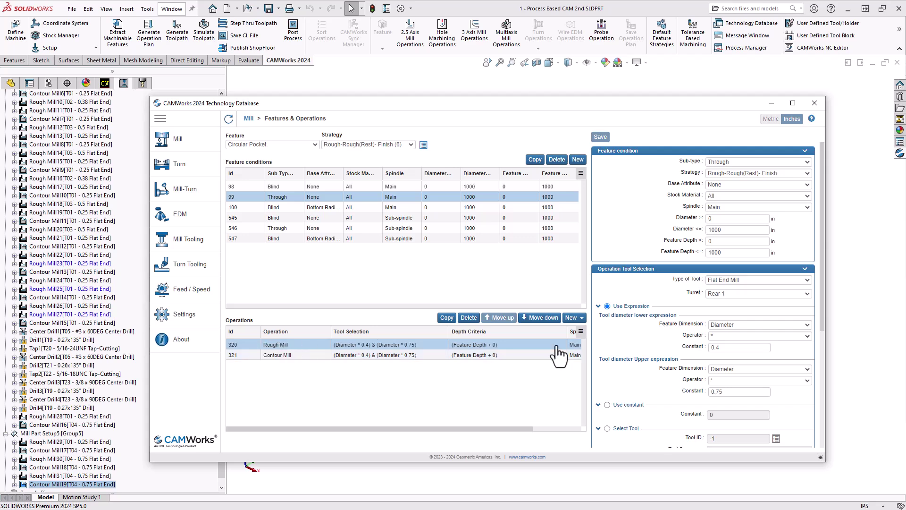
left_click(732, 324)
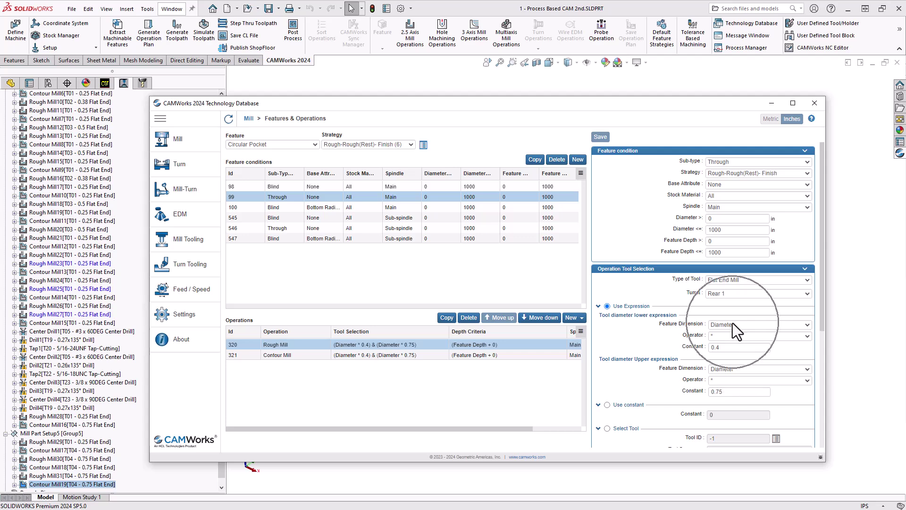
scroll(644, 309, "down", 5)
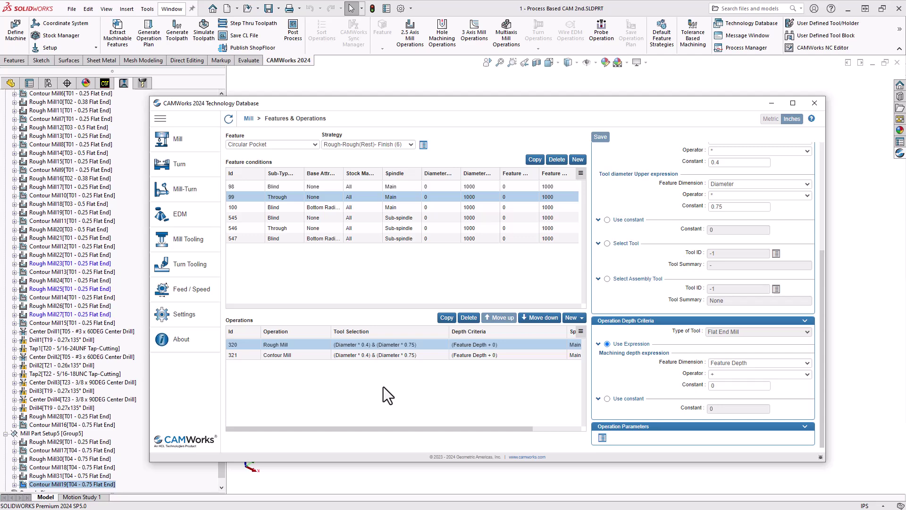
left_click(576, 318)
left_click(576, 318)
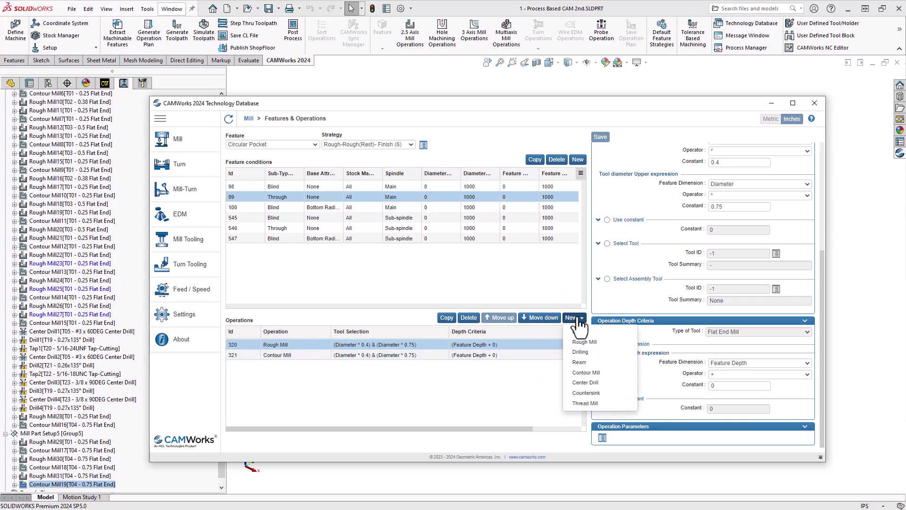
left_click(589, 372)
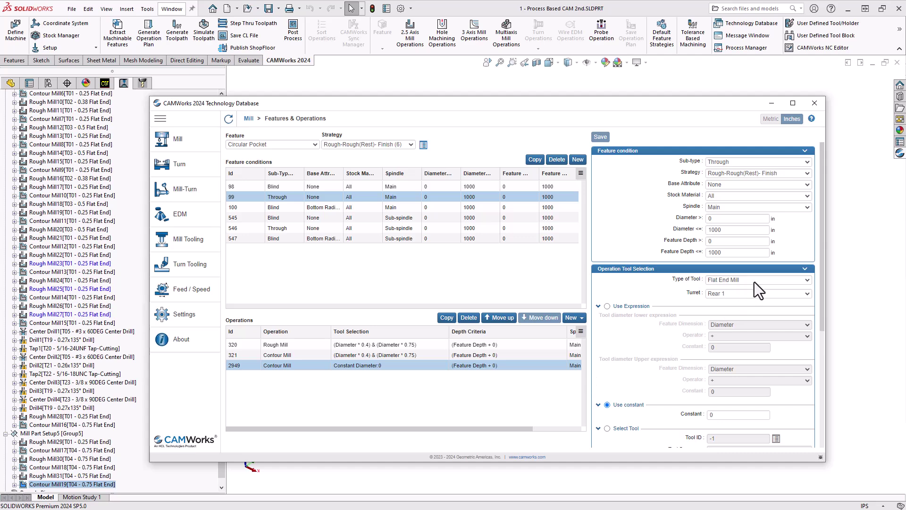
Step: Set the new Contour Mill operation's tool type to Countersink, assign the 1/4 X 90DEG C'SINK tool, and save
left_click(755, 280)
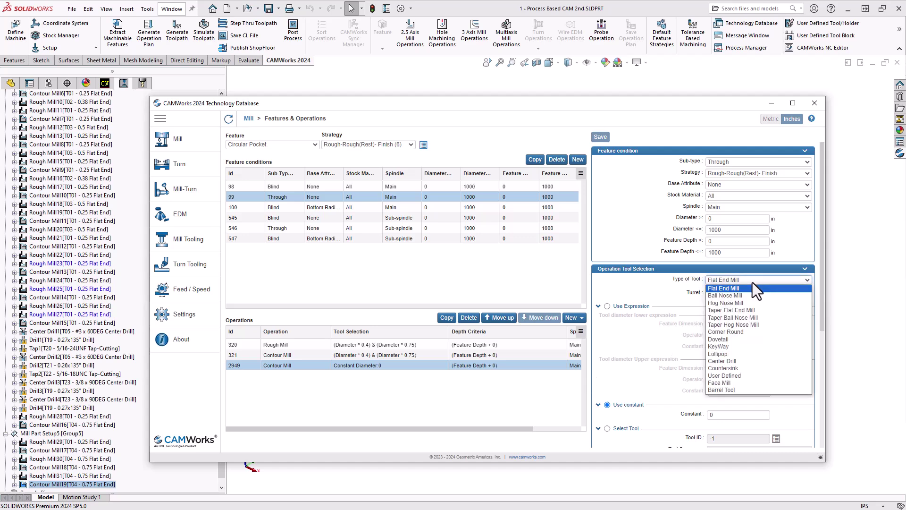
left_click(734, 368)
scroll(672, 339, "down", 3)
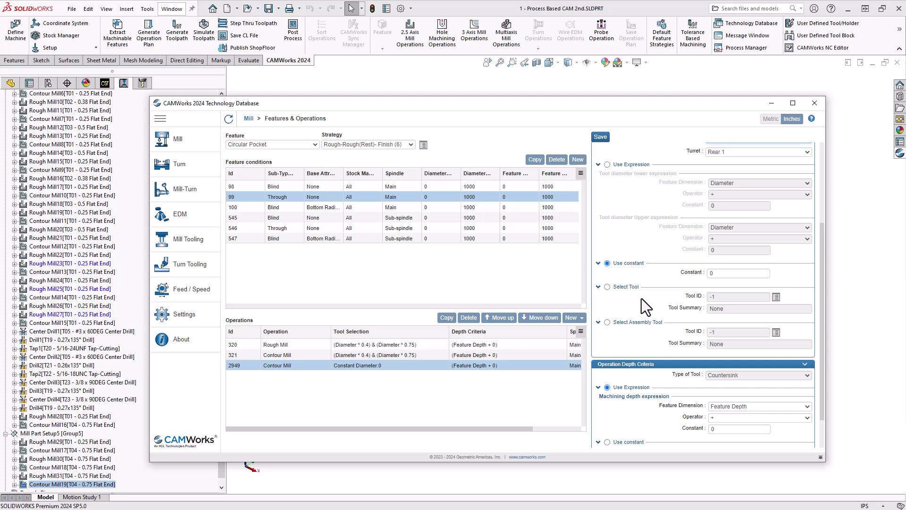
left_click(606, 286)
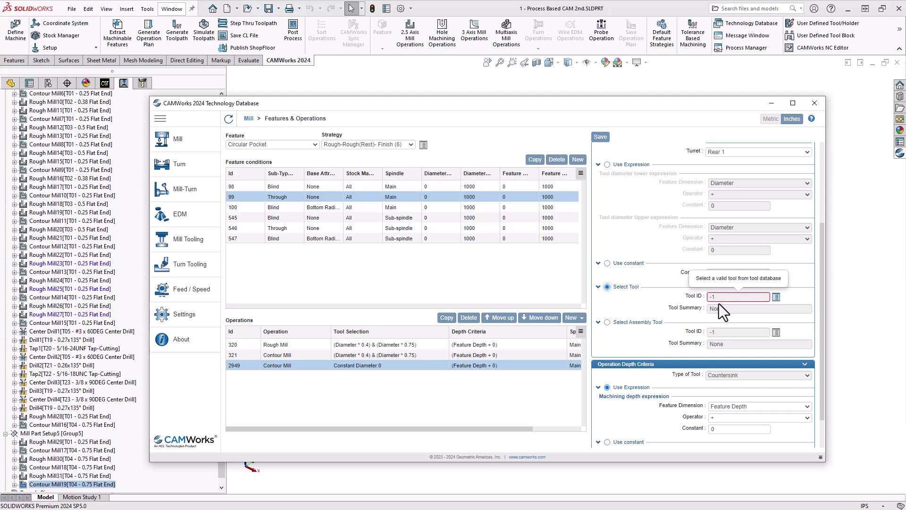
left_click(776, 298)
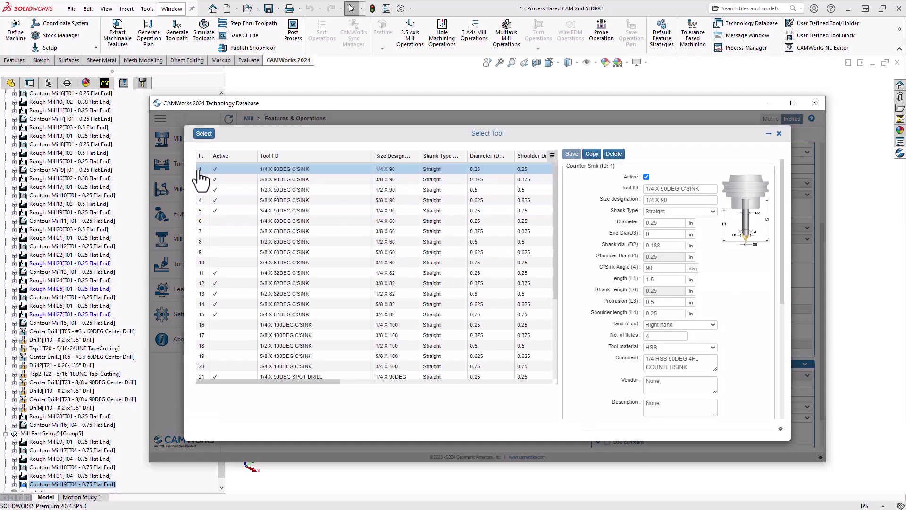
left_click(204, 133)
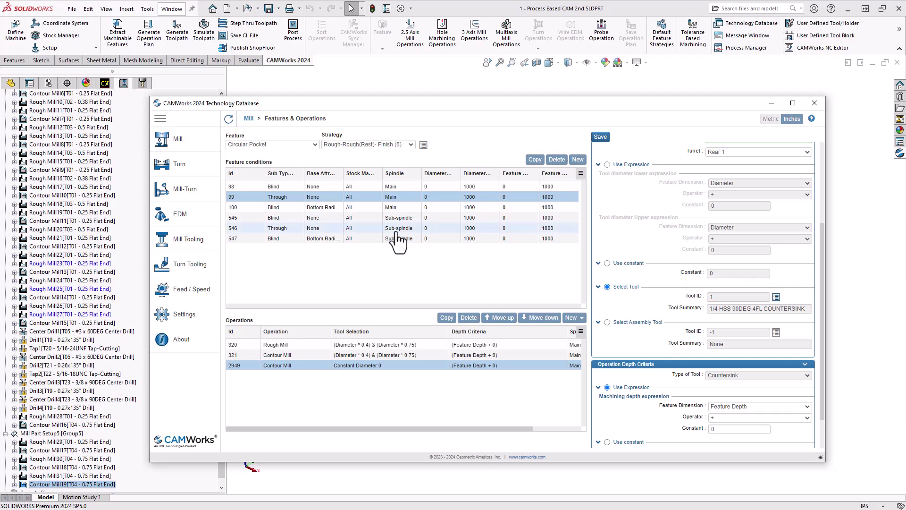
scroll(693, 332, "down", 2)
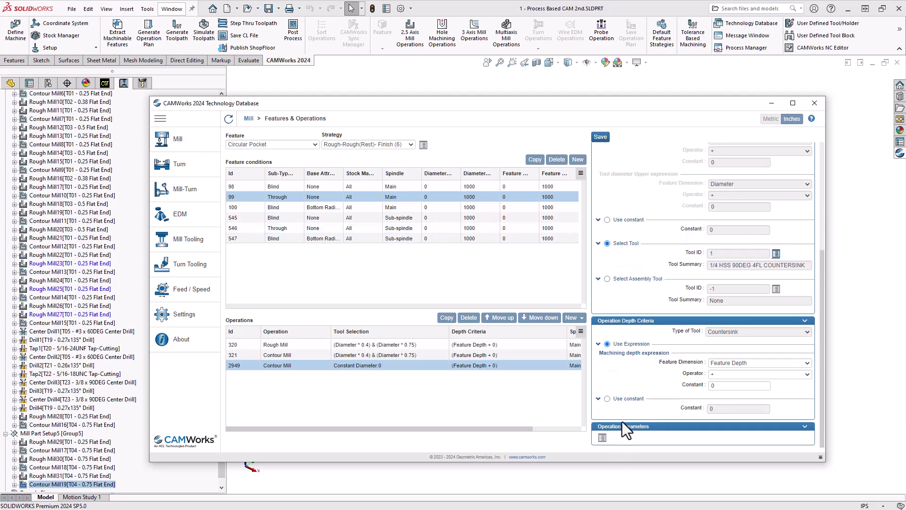
left_click(600, 137)
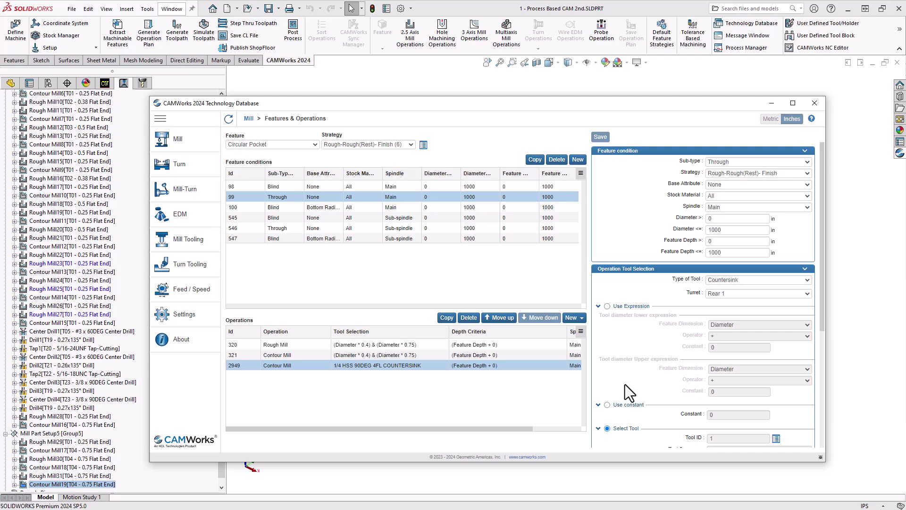
Step: Enable chamfer machining in the new countersink Contour Mill operation's parameters, save the change, and leave the Technology Database
left_click(602, 439)
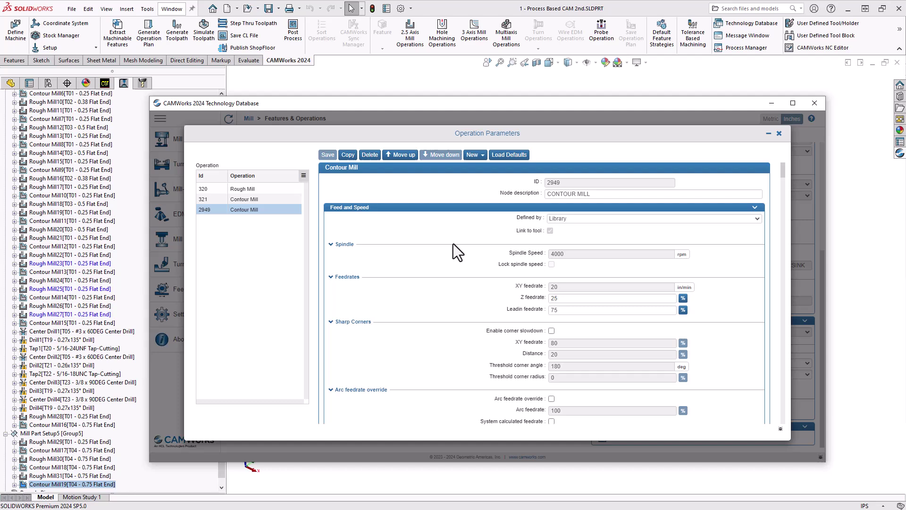
scroll(432, 231, "down", 5)
scroll(432, 231, "down", 10)
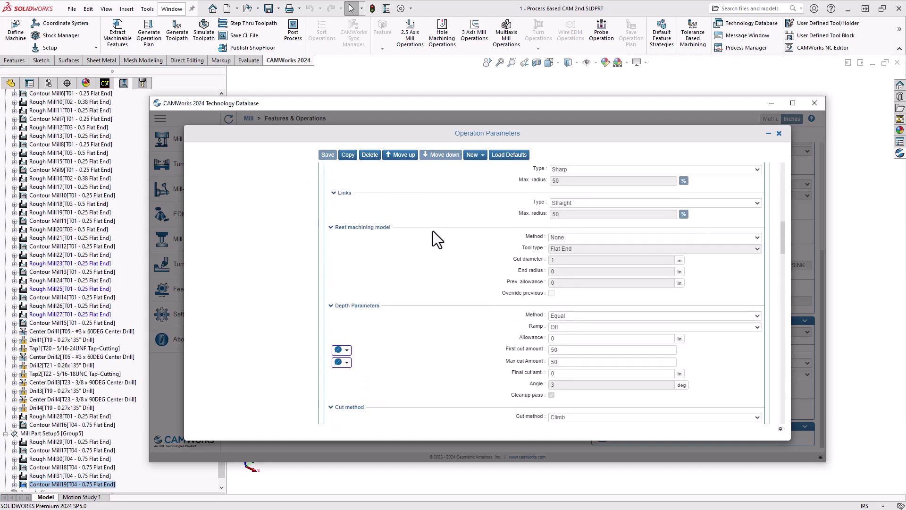
scroll(412, 219, "up", 4)
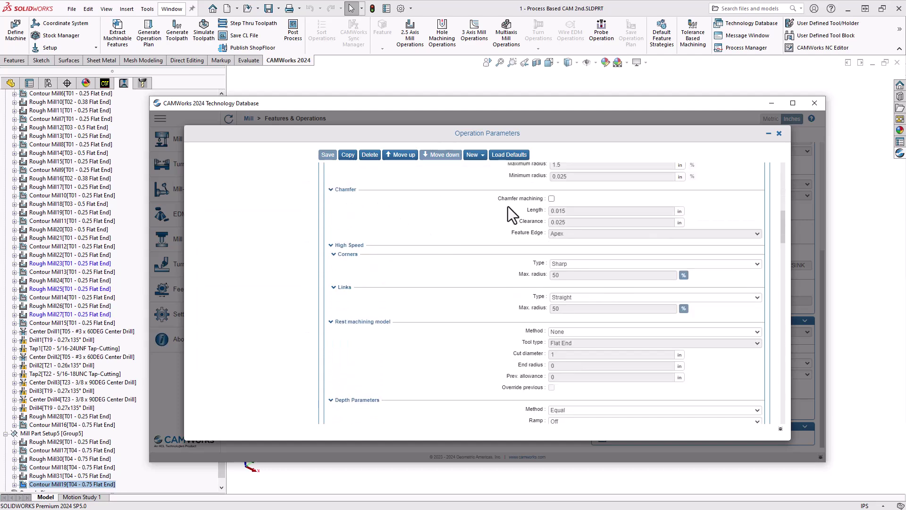
left_click(551, 199)
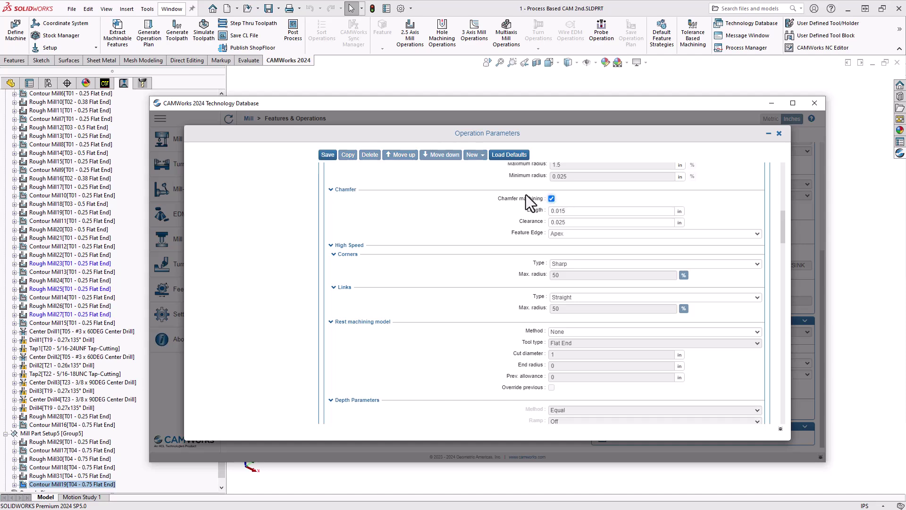
left_click(326, 156)
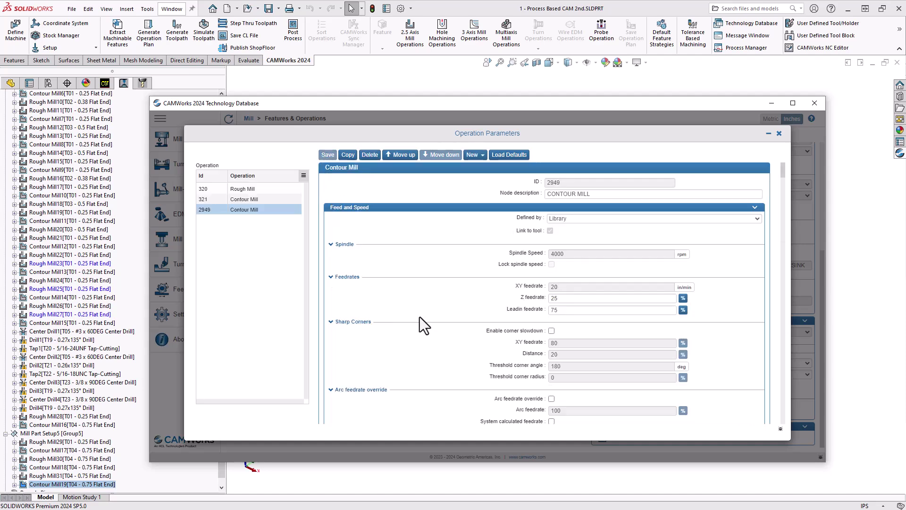
left_click(779, 134)
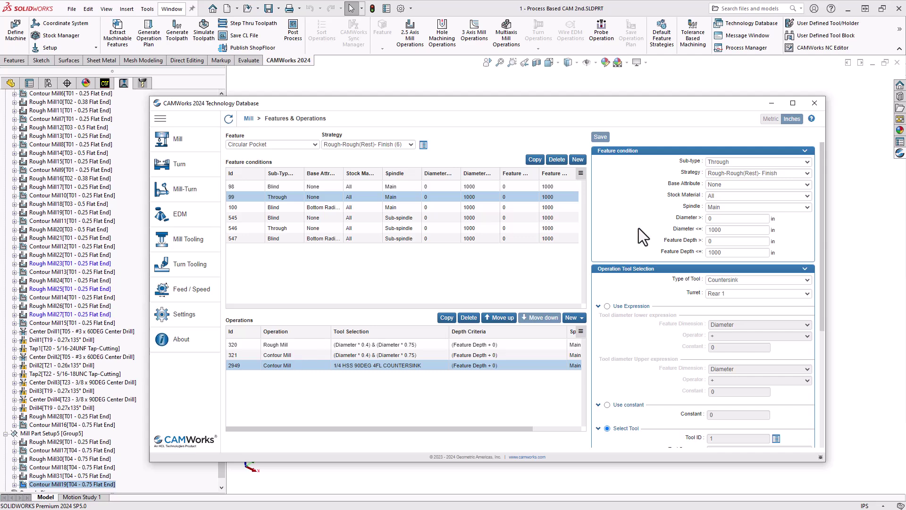
left_click(774, 103)
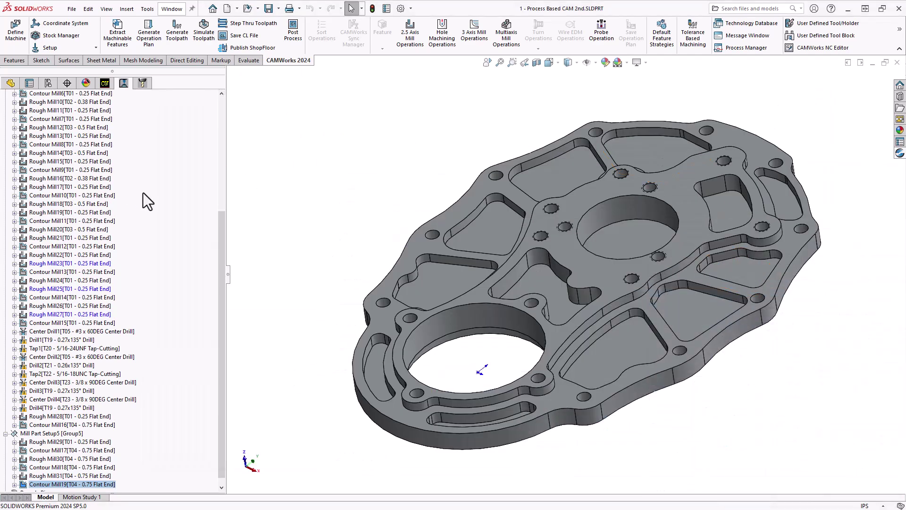
Step: Regenerate the operation plan for all of the part's features and generate the toolpaths
left_click(149, 39)
left_click(430, 289)
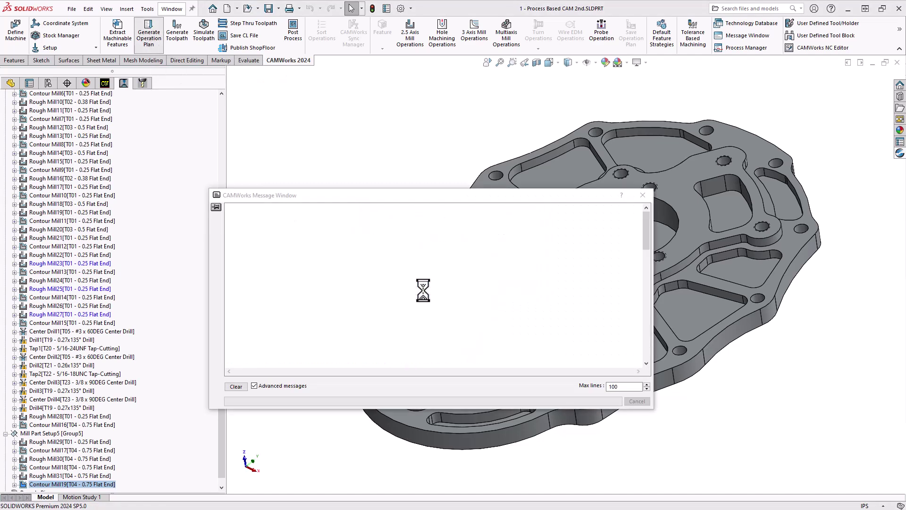
left_click(176, 34)
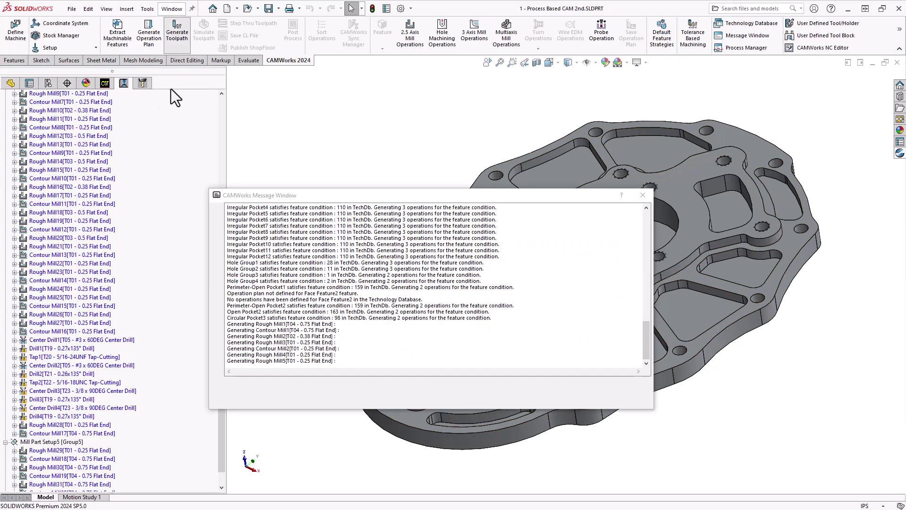
Step: Simulate the toolpaths through to the end and examine the chamfered edge of the large circular pocket
left_click(208, 32)
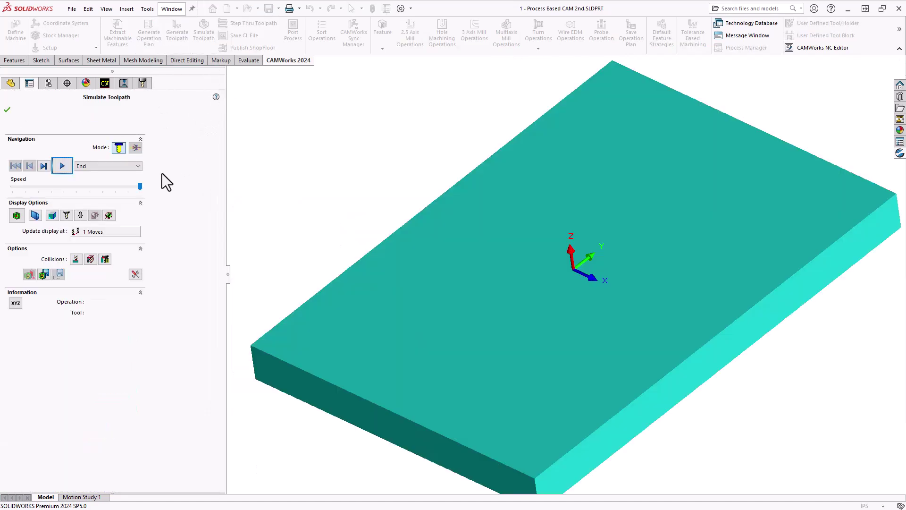
left_click(59, 166)
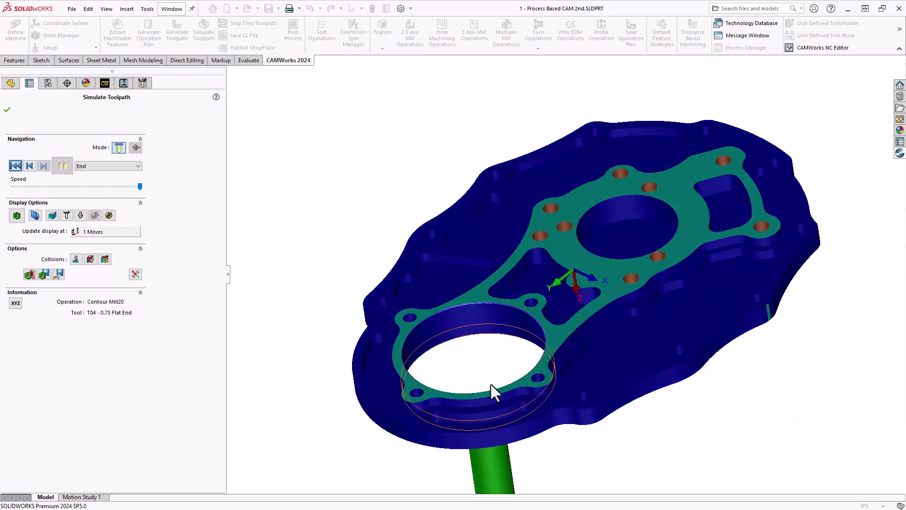
scroll(493, 309, "down", 5)
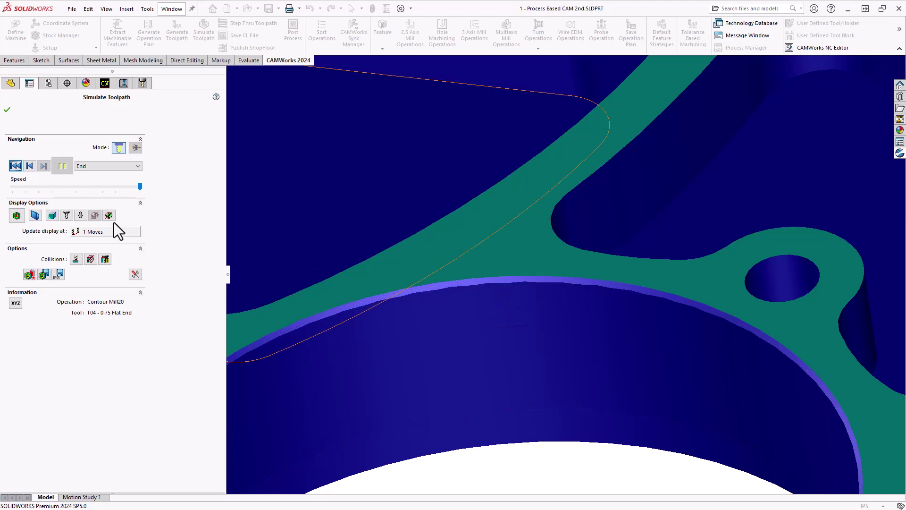
left_click(7, 110)
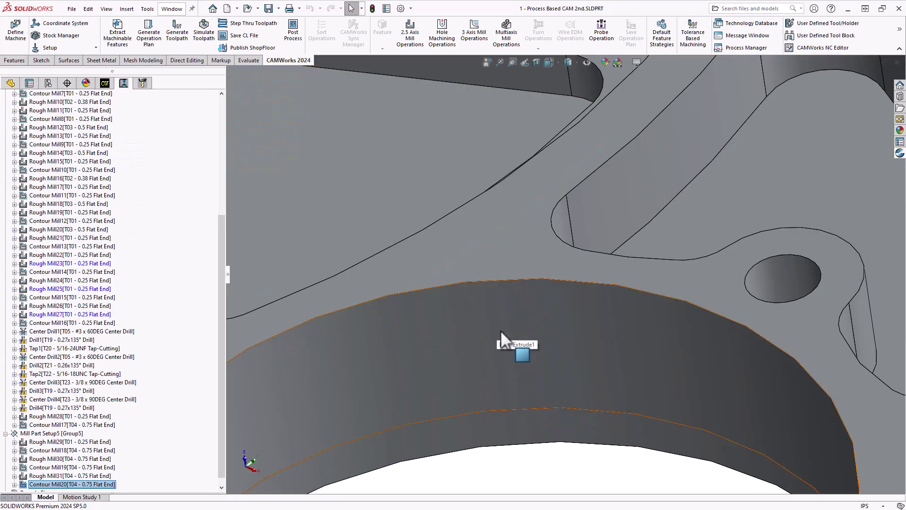
scroll(500, 331, "up", 2)
scroll(500, 332, "up", 4)
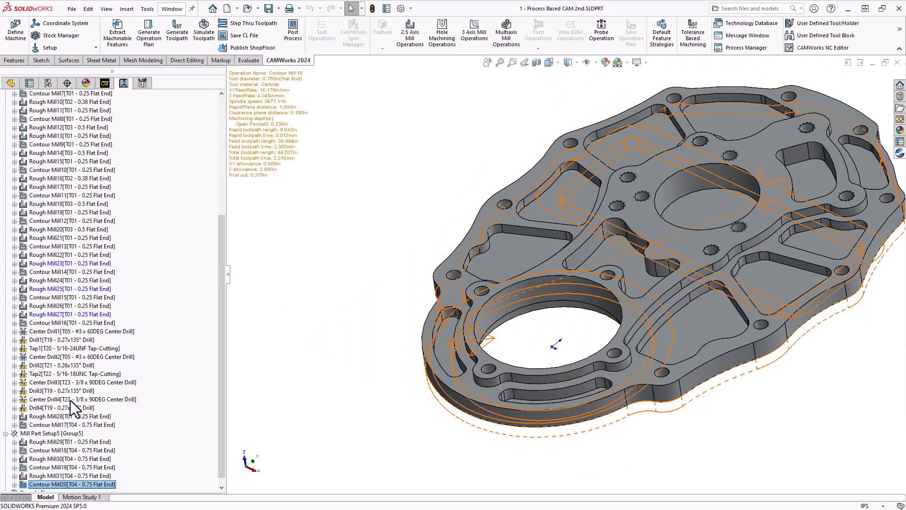
Step: Try saving Irregular Pocket1's operation plan to the database as a new feature condition with a new strategy, and cancel
left_click(104, 83)
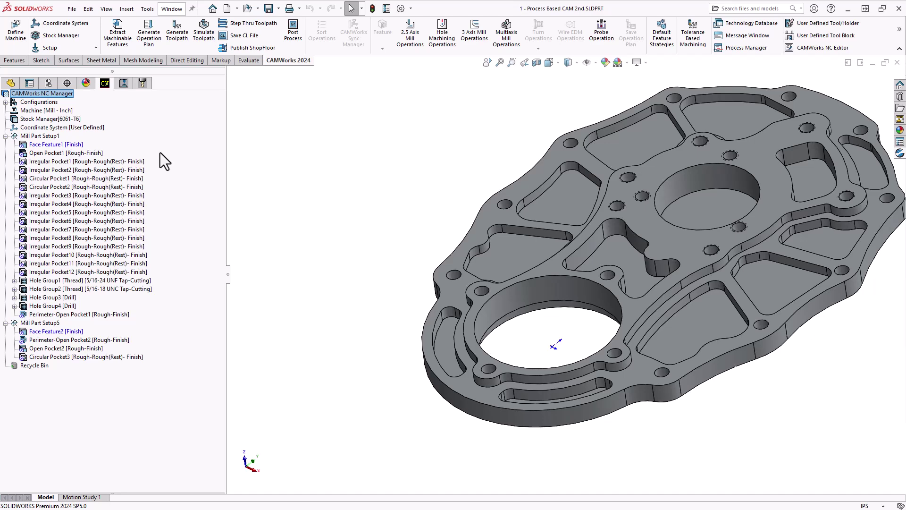
right_click(46, 160)
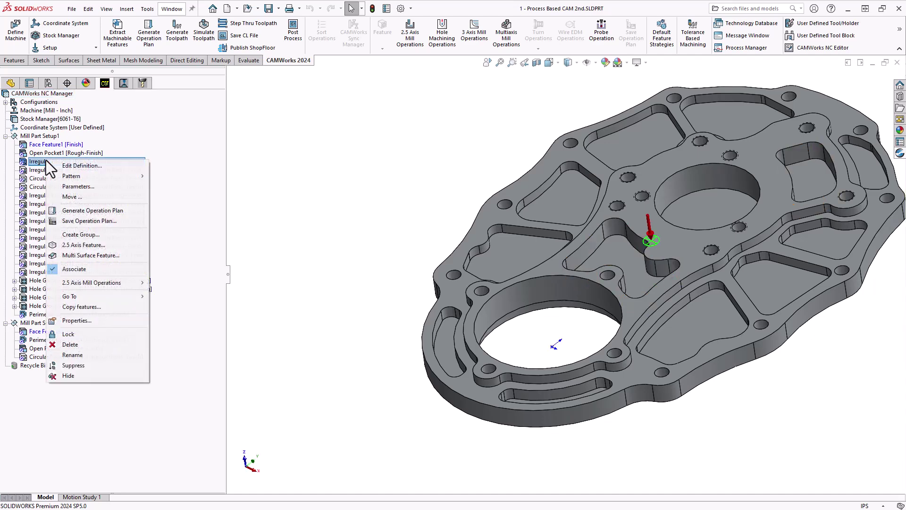
left_click(90, 221)
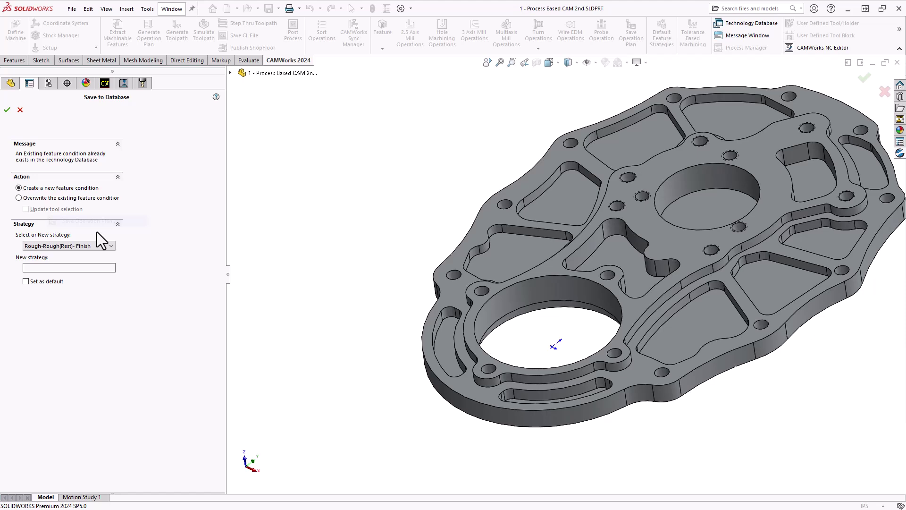
left_click(75, 248)
left_click(33, 309)
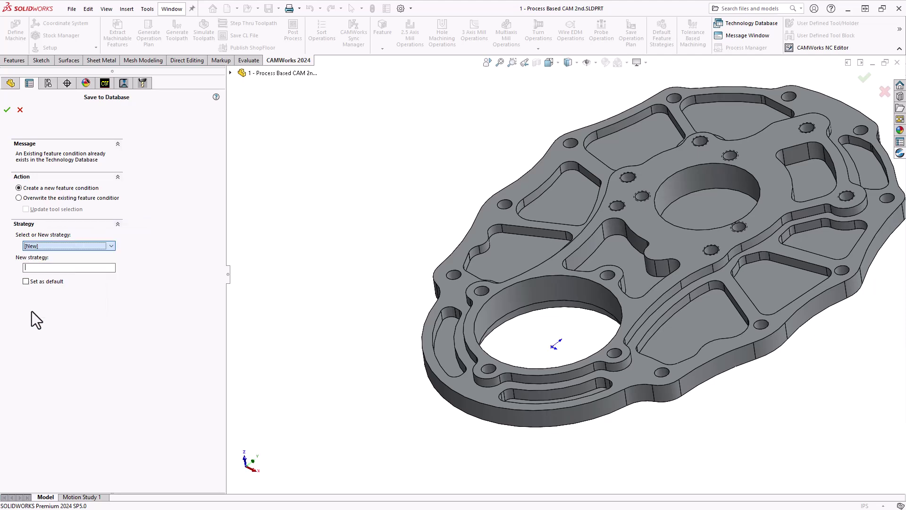
left_click(43, 267)
left_click(20, 110)
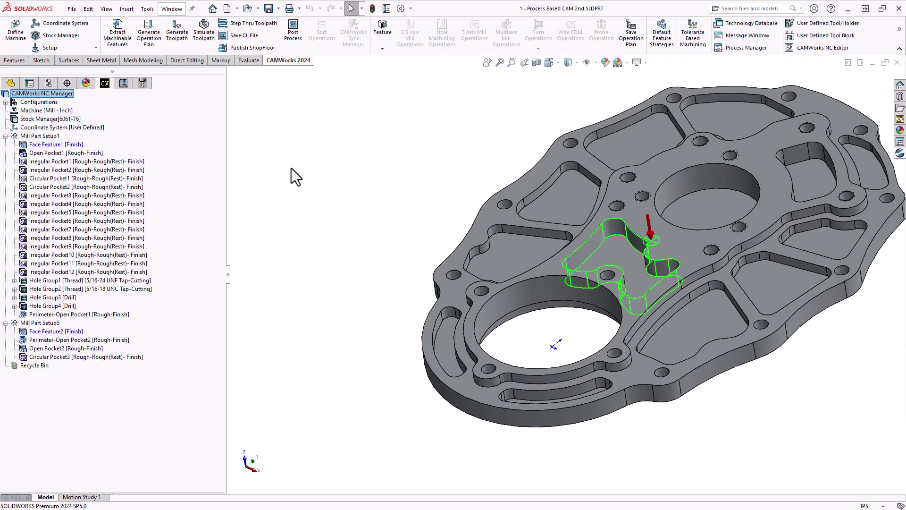